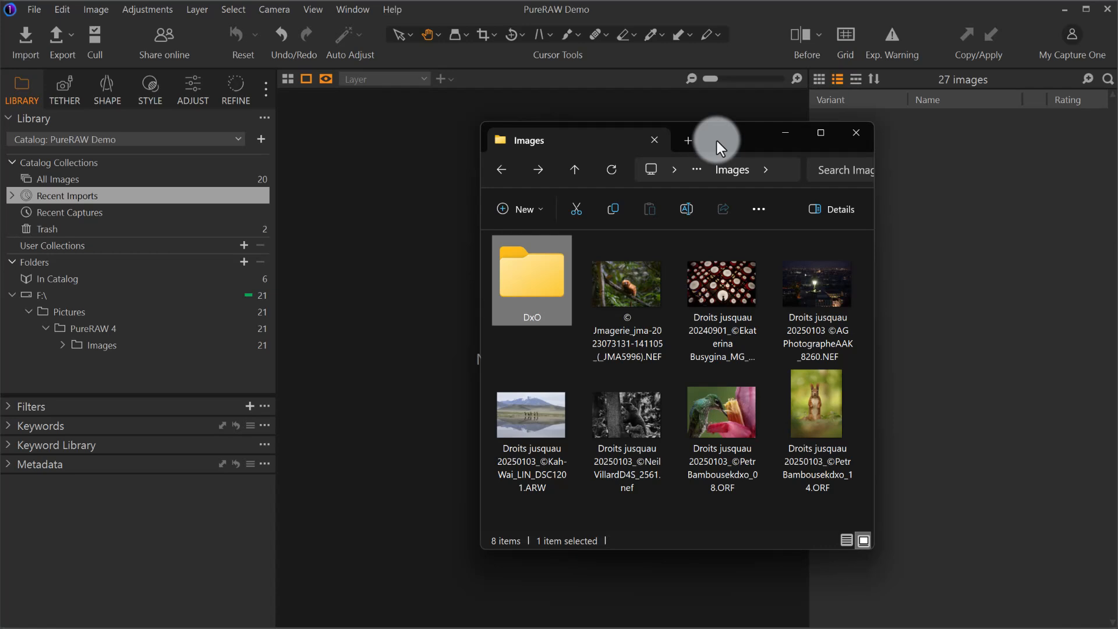
Step: Process the bear, hummingbird and squirrel RAW files from the Images folder using DxO PureRAW 4 DeepPRIME XD2 to DNG
{"action": "left_click_drag", "start_coordinate": [717, 141], "coordinate": [365, 60]}
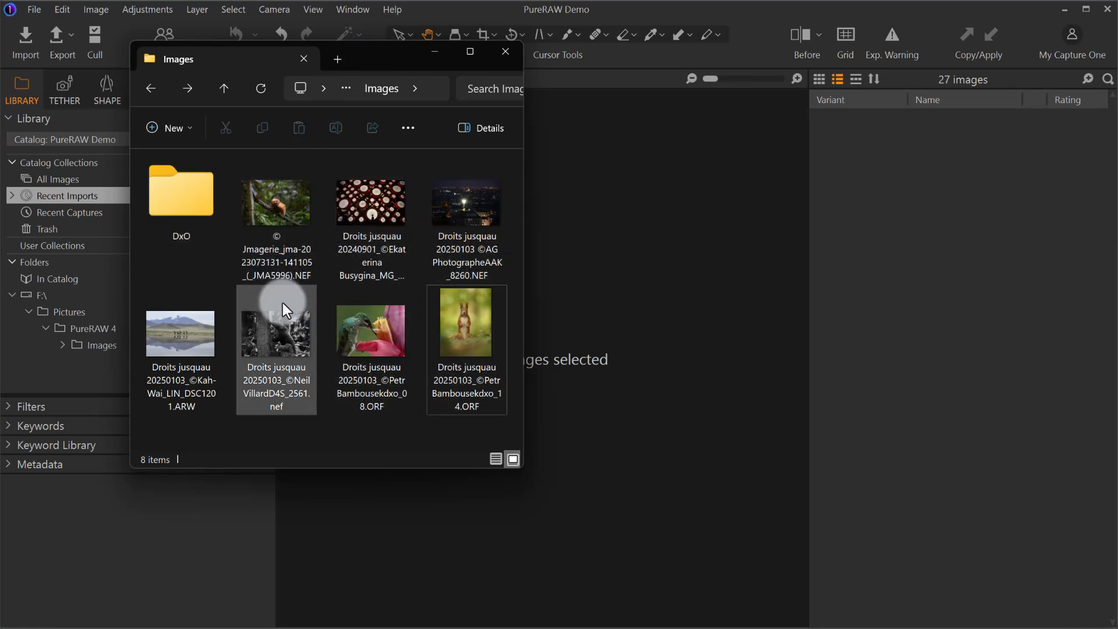
{"action": "left_click", "coordinate": [278, 345]}
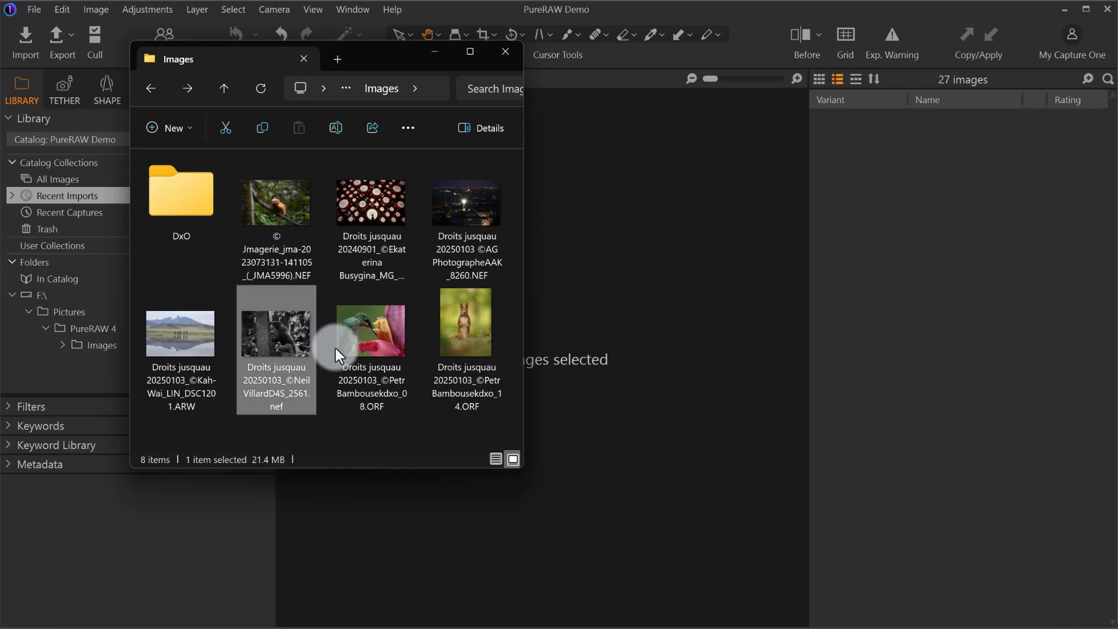
{"action": "left_click", "coordinate": [455, 339], "text": "shift"}
{"action": "right_click", "coordinate": [456, 291]}
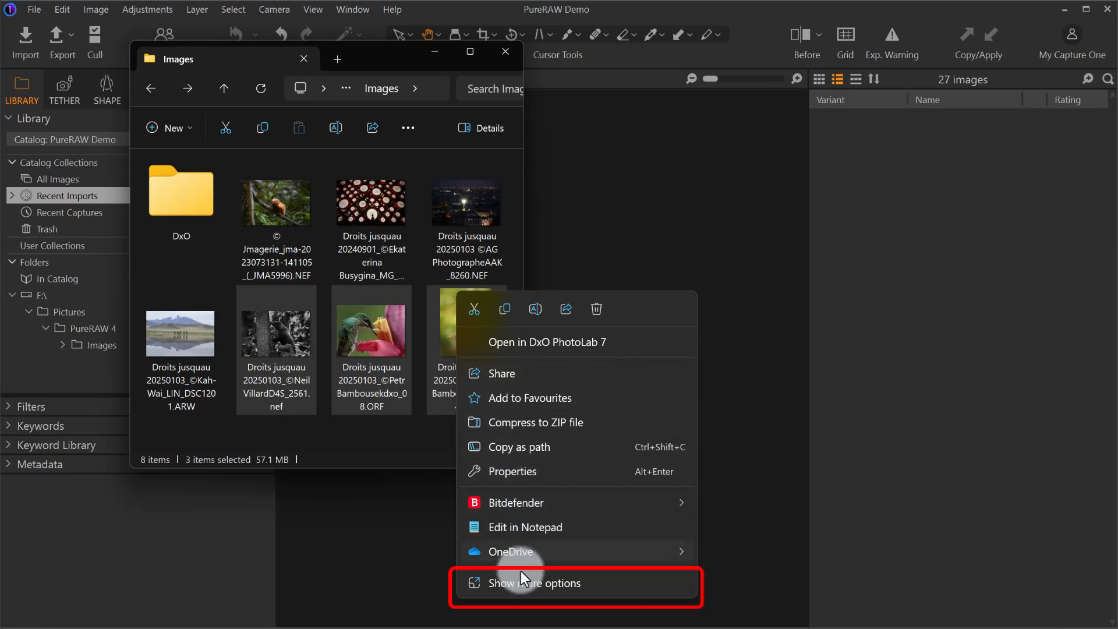
{"action": "left_click", "coordinate": [522, 584]}
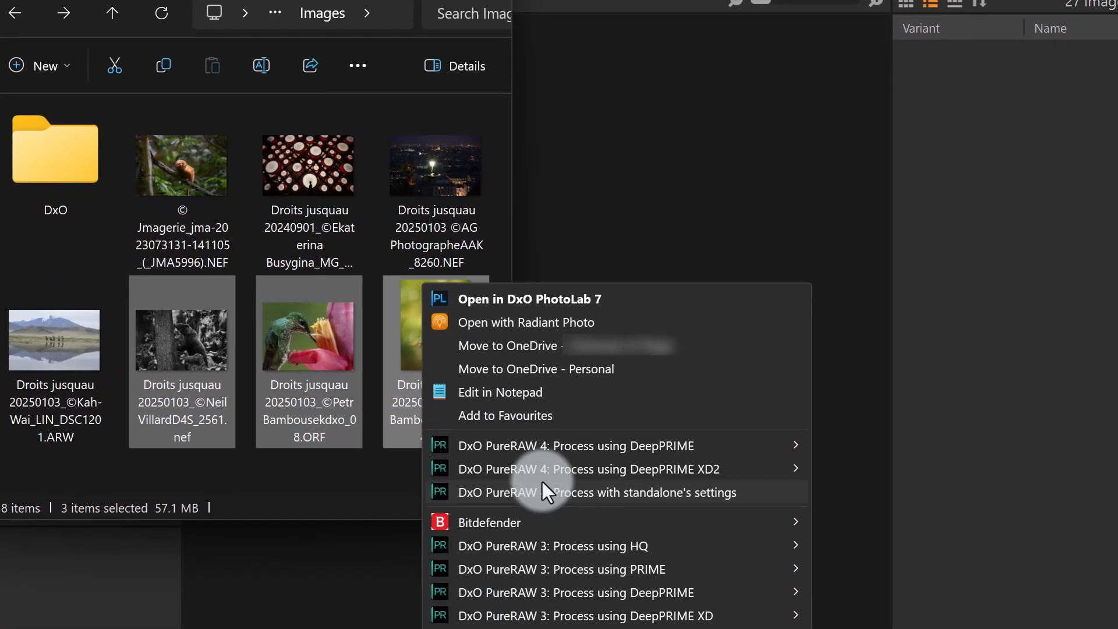
{"action": "mouse_move", "coordinate": [550, 427]}
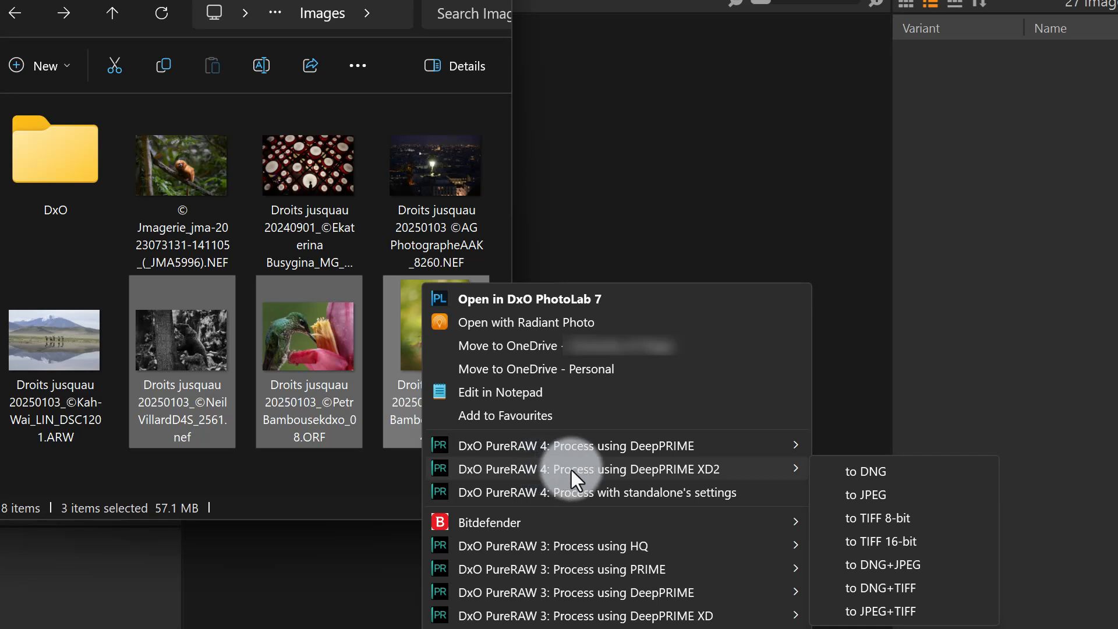
{"action": "left_click", "coordinate": [866, 470]}
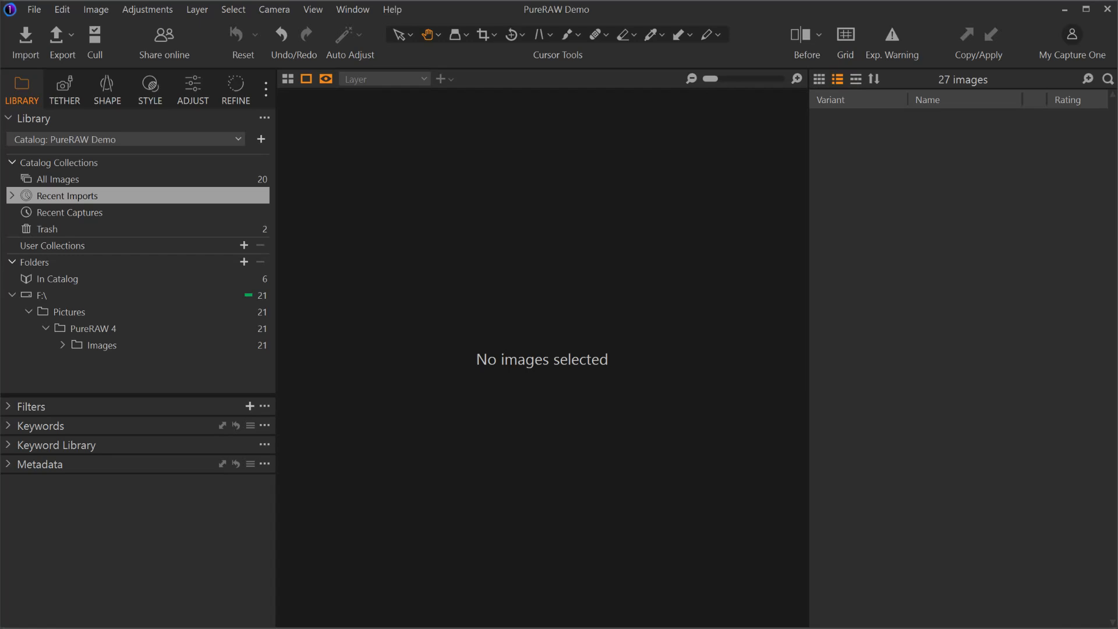
Step: Import all three processed photos from the DxO folder into the Capture One catalog and display the bear photo
{"action": "left_click", "coordinate": [27, 36]}
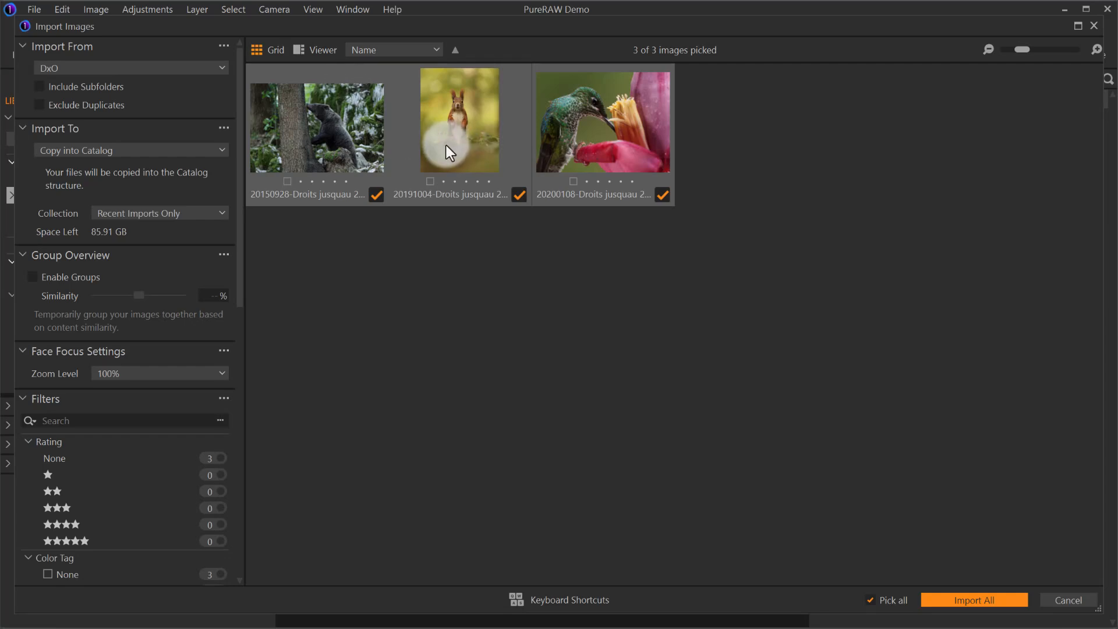
{"action": "left_click", "coordinate": [968, 595]}
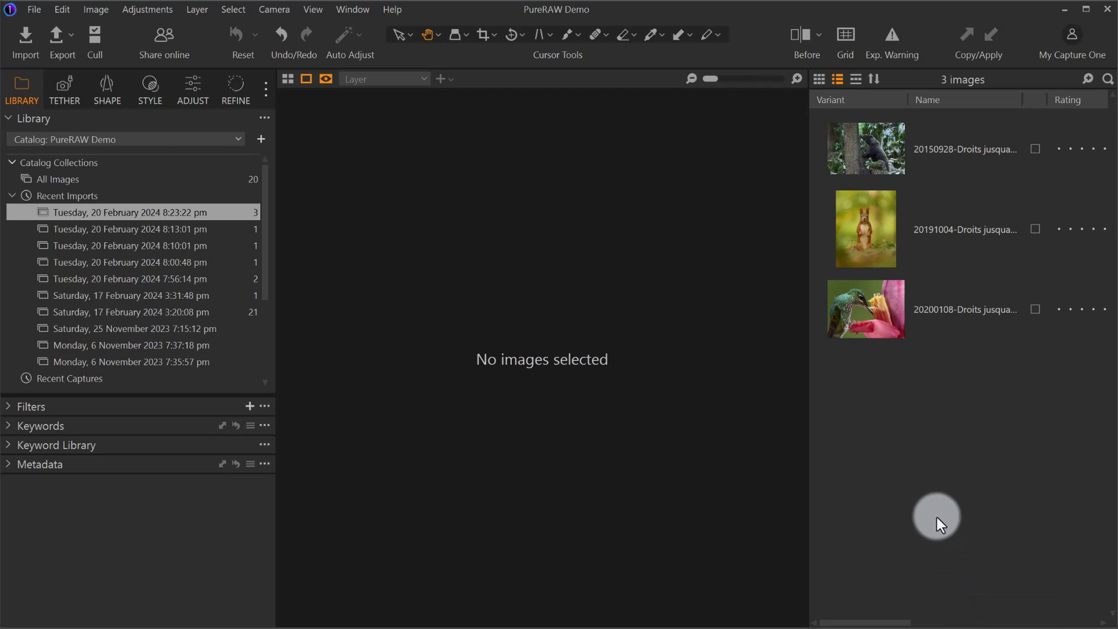
{"action": "left_click", "coordinate": [876, 143]}
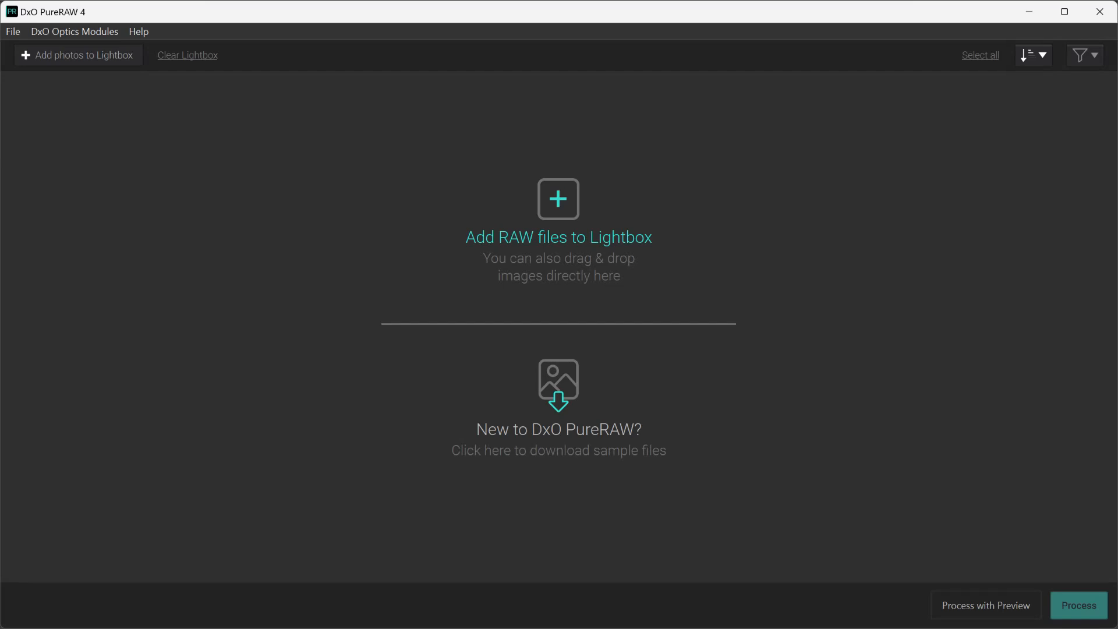
Step: In DxO PureRAW 4, add all seven RAW photos from the Images folder to the Lightbox
{"action": "key", "text": "alt+Tab"}
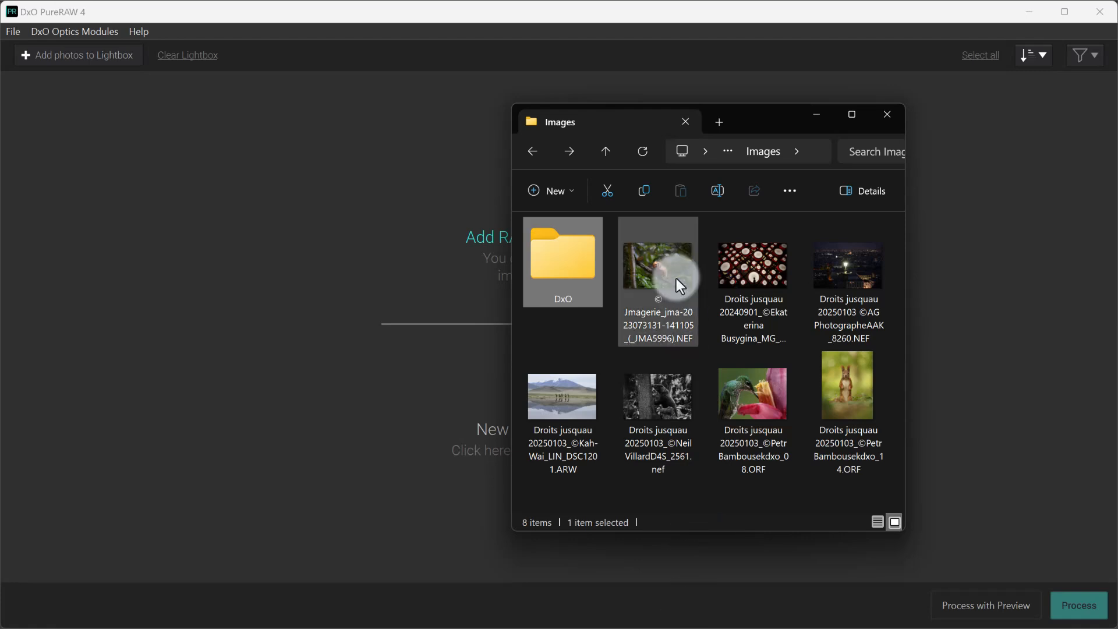
{"action": "left_click", "coordinate": [674, 280]}
{"action": "left_click", "coordinate": [850, 401], "text": "shift"}
{"action": "left_click_drag", "start_coordinate": [851, 400], "coordinate": [260, 340]}
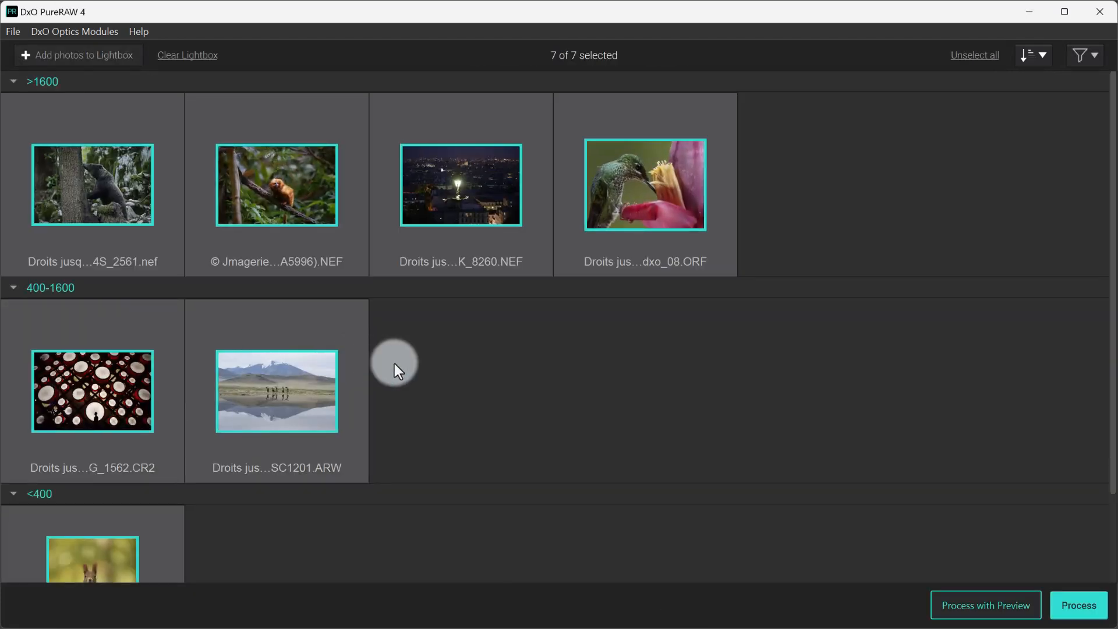
Step: Select only the mountain lake ARW photo and open its process settings
{"action": "left_click", "coordinate": [287, 375]}
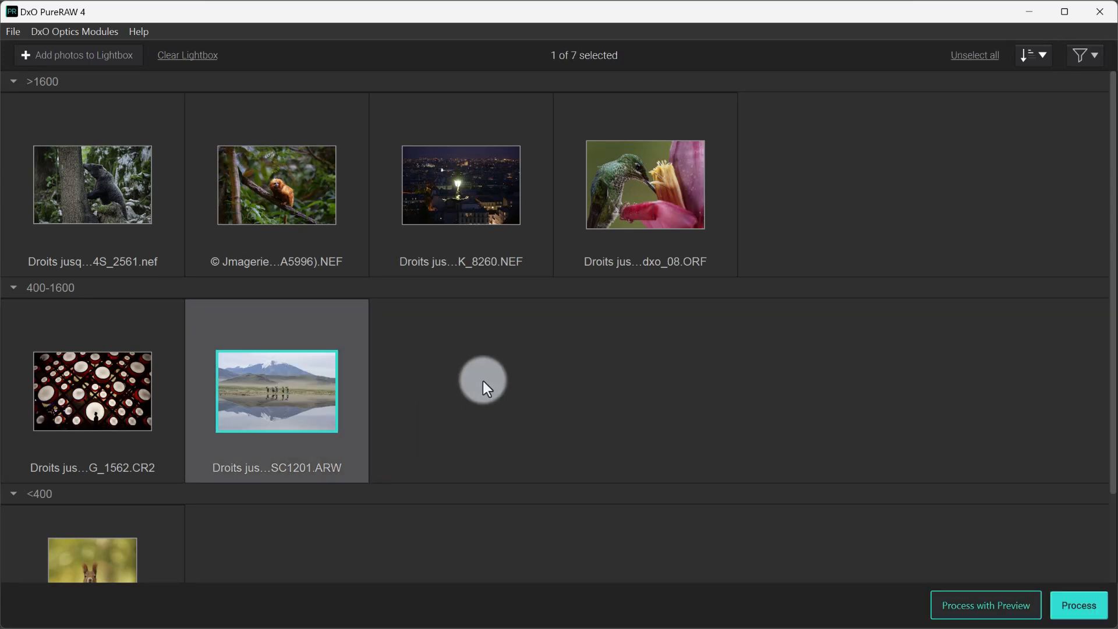
{"action": "left_click", "coordinate": [1081, 602]}
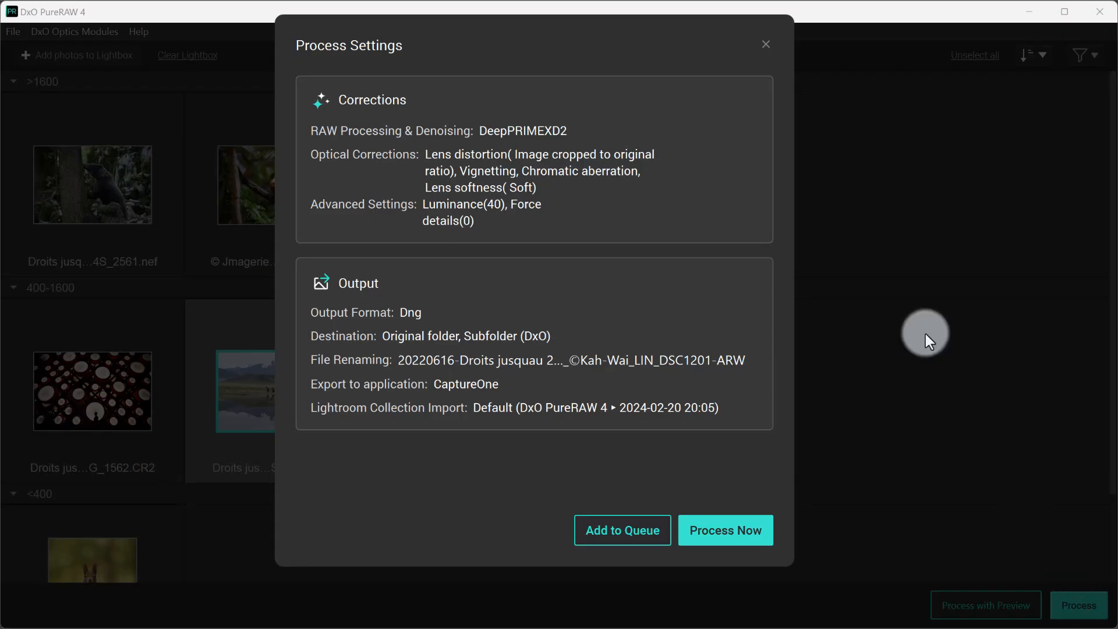
{"action": "left_click_drag", "start_coordinate": [500, 27], "coordinate": [402, 9]}
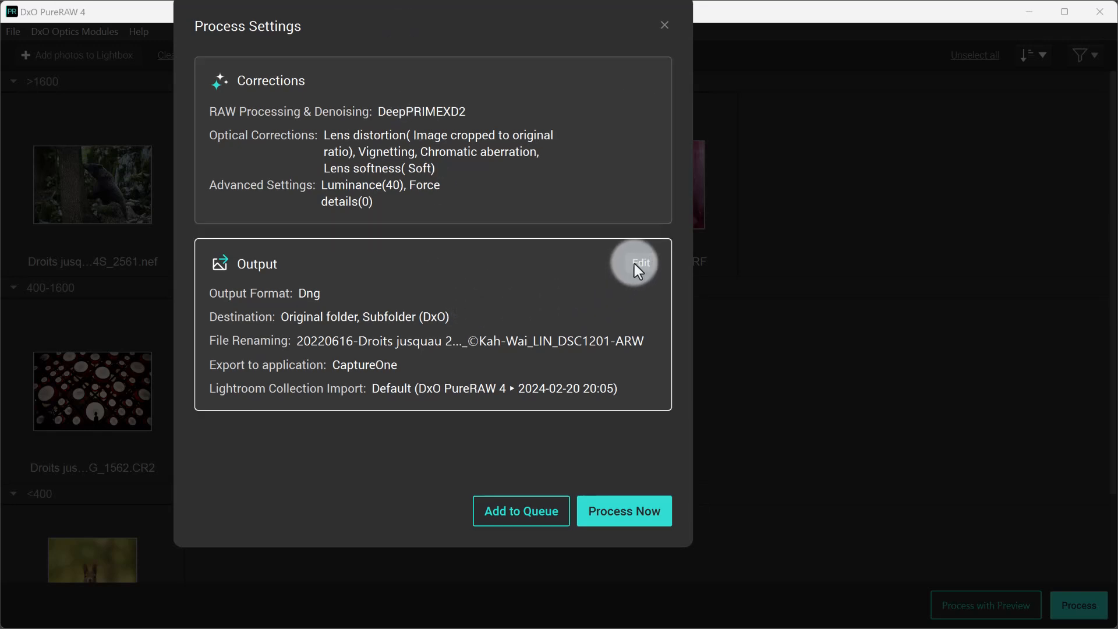
Step: In the output settings, choose CaptureOne as the export application and apply the settings
{"action": "left_click", "coordinate": [638, 263]}
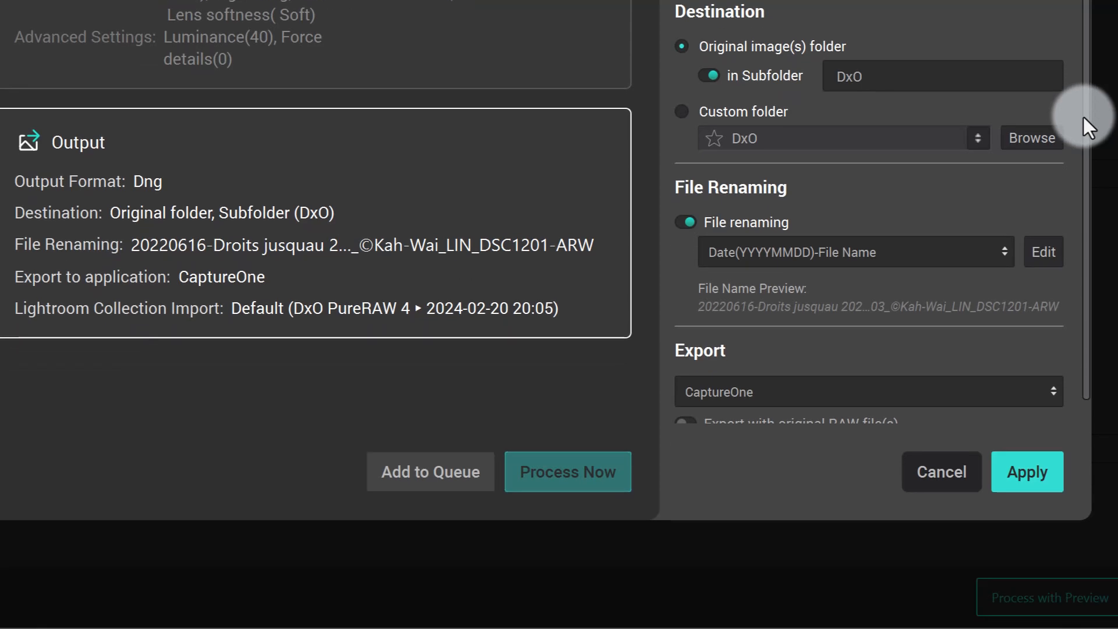
{"action": "left_click_drag", "start_coordinate": [1084, 117], "coordinate": [1089, 162]}
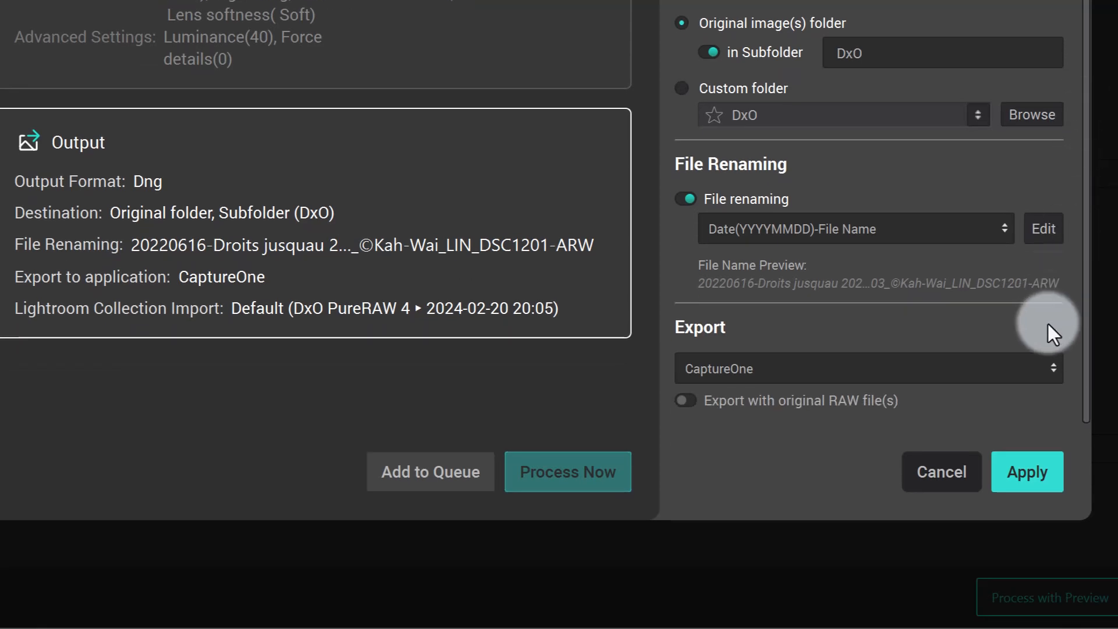
{"action": "left_click", "coordinate": [1054, 362]}
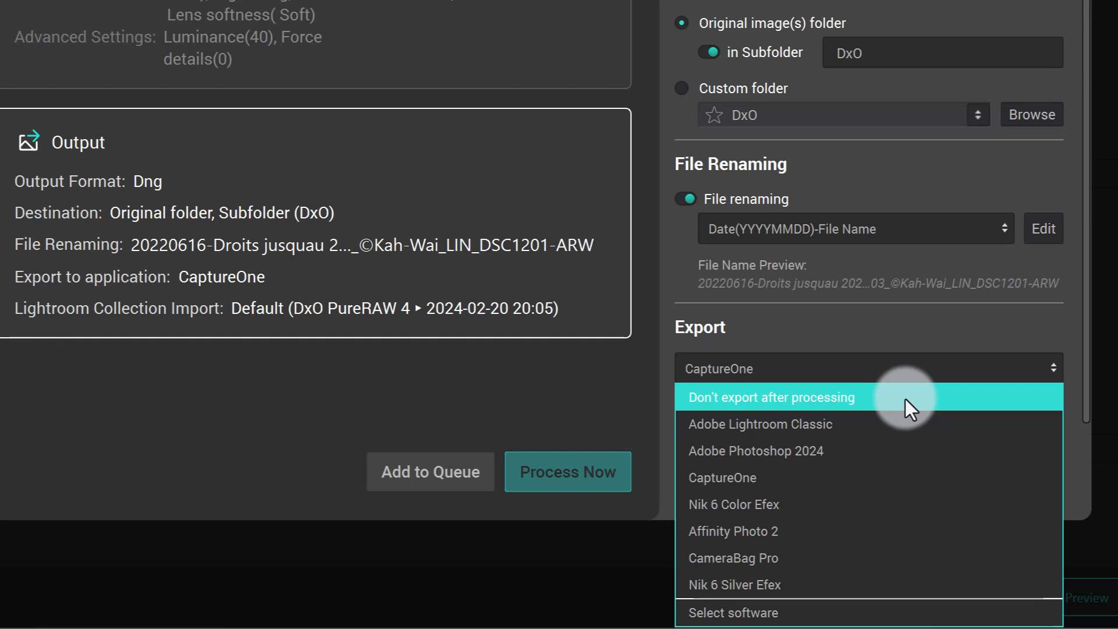
{"action": "left_click", "coordinate": [848, 472]}
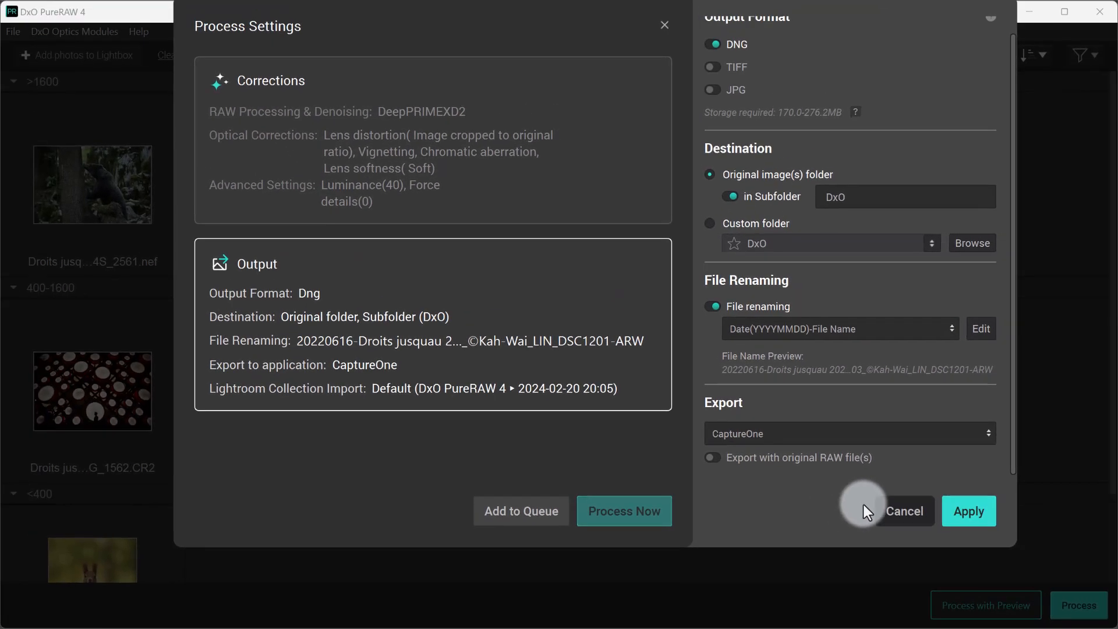
{"action": "left_click", "coordinate": [963, 513]}
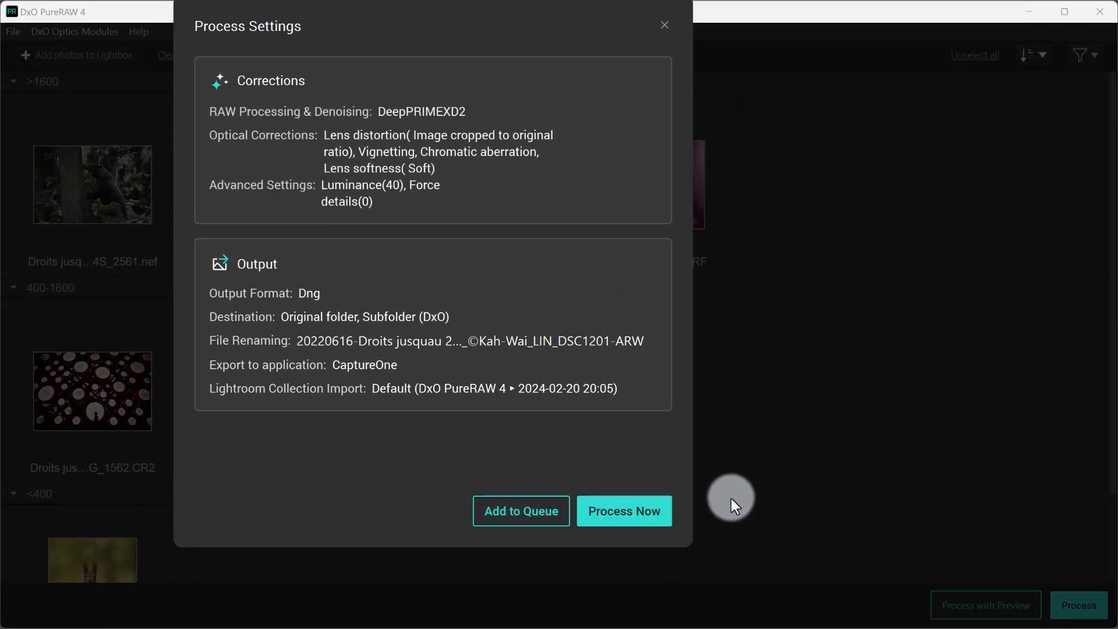
Step: Process the mountain lake photo immediately, then import the resulting file into the Capture One catalog and display it
{"action": "left_click", "coordinate": [640, 509]}
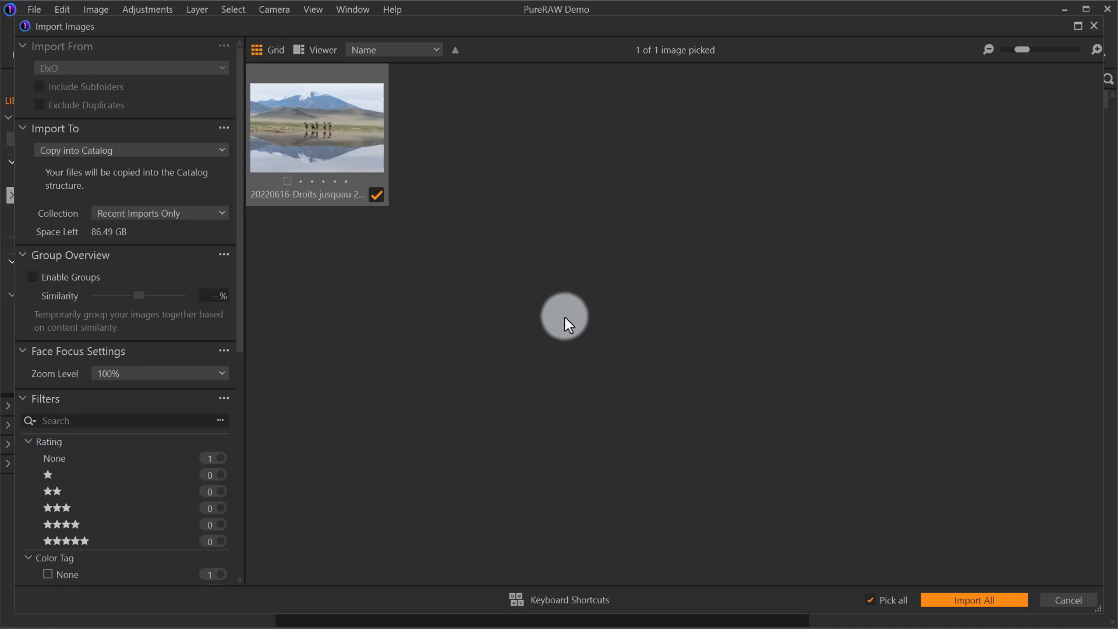
{"action": "left_click", "coordinate": [959, 597]}
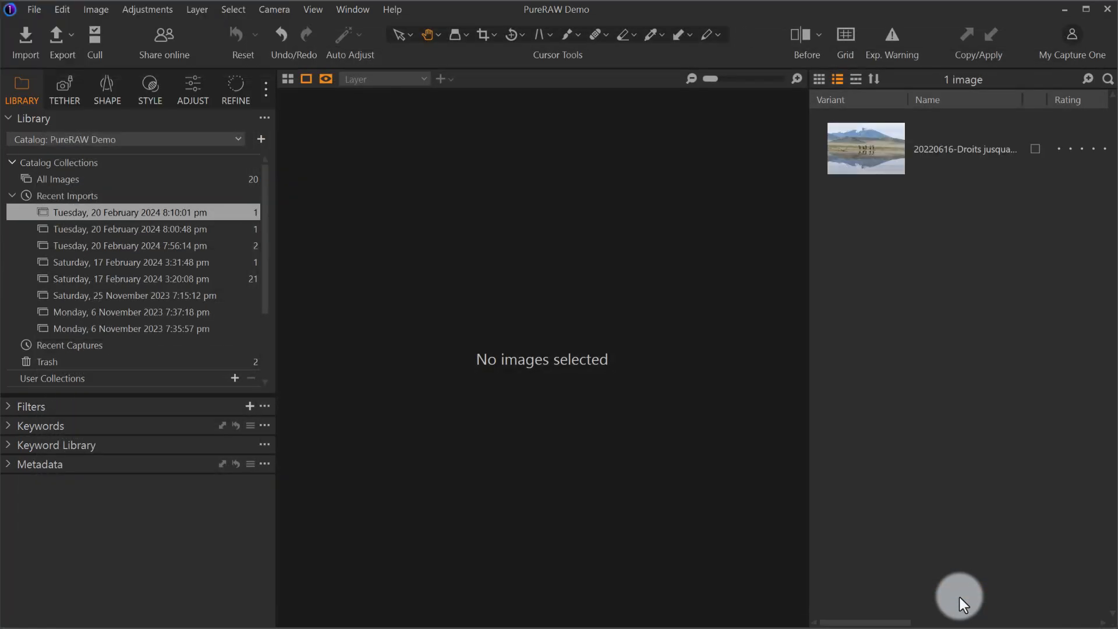
{"action": "left_click", "coordinate": [861, 165]}
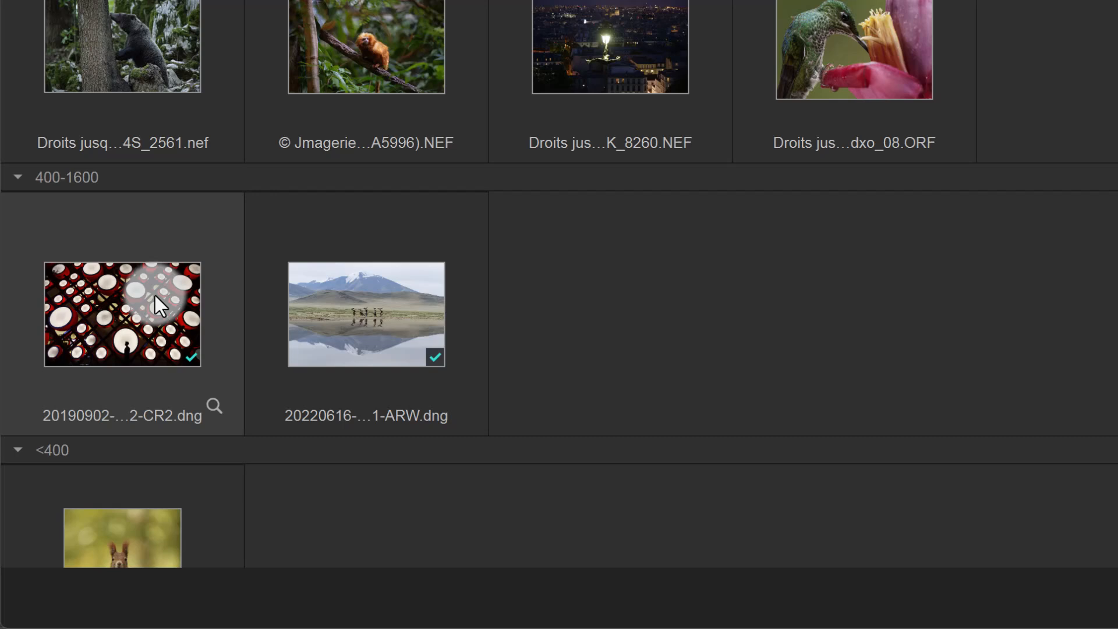
Step: Export the processed DNG of the red and white drums from the PureRAW Lightbox to CaptureOne, without the original RAW file
{"action": "left_click", "coordinate": [117, 377]}
{"action": "right_click", "coordinate": [157, 293]}
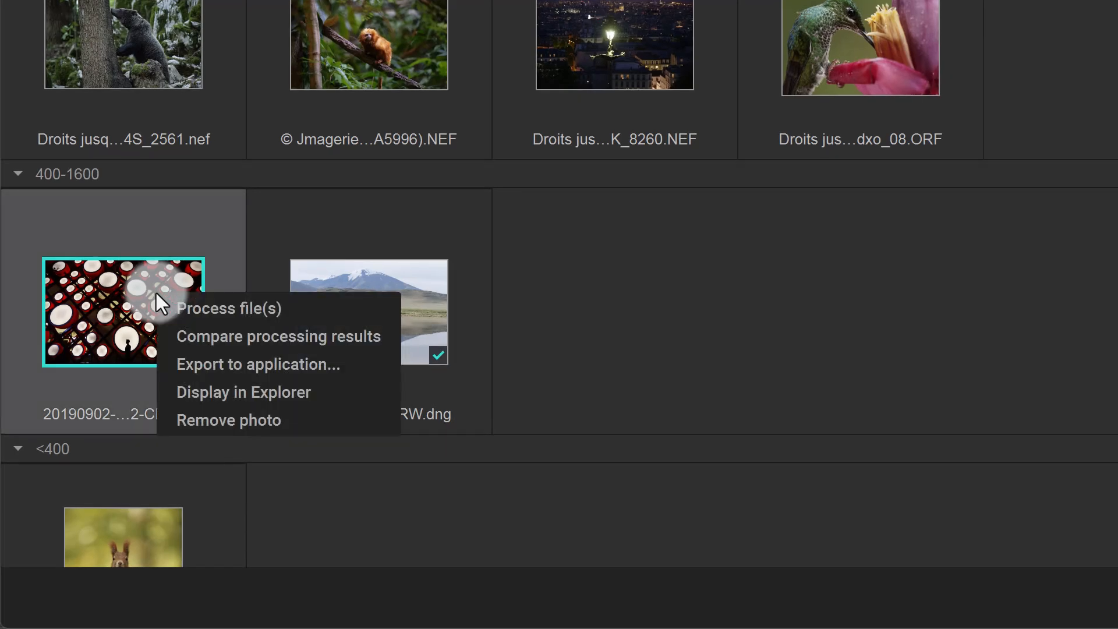
{"action": "left_click", "coordinate": [196, 367]}
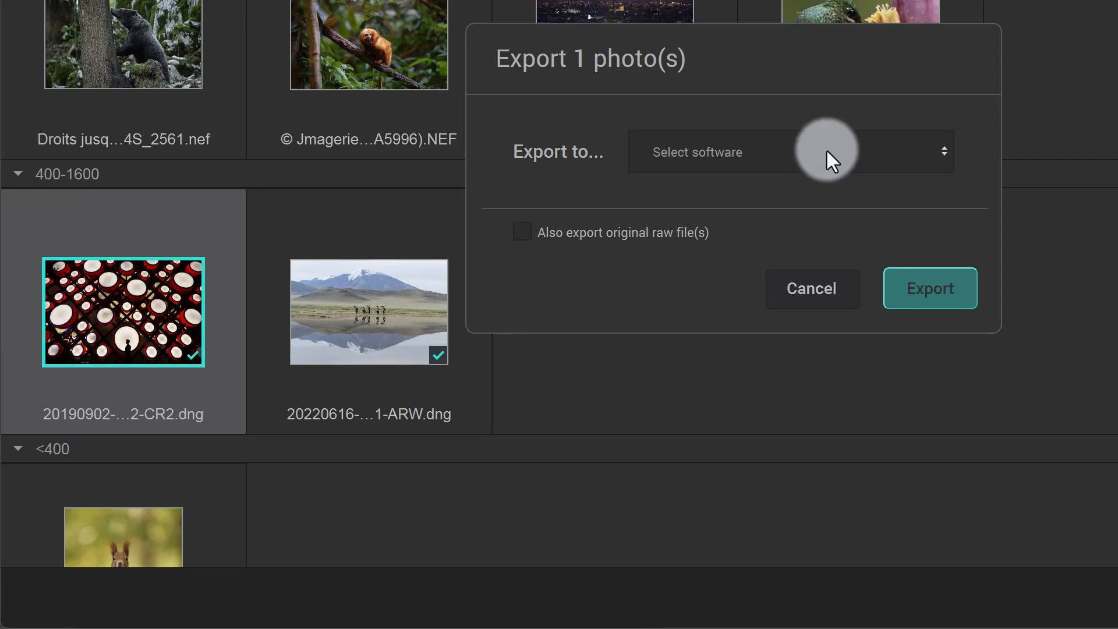
{"action": "left_click", "coordinate": [827, 152]}
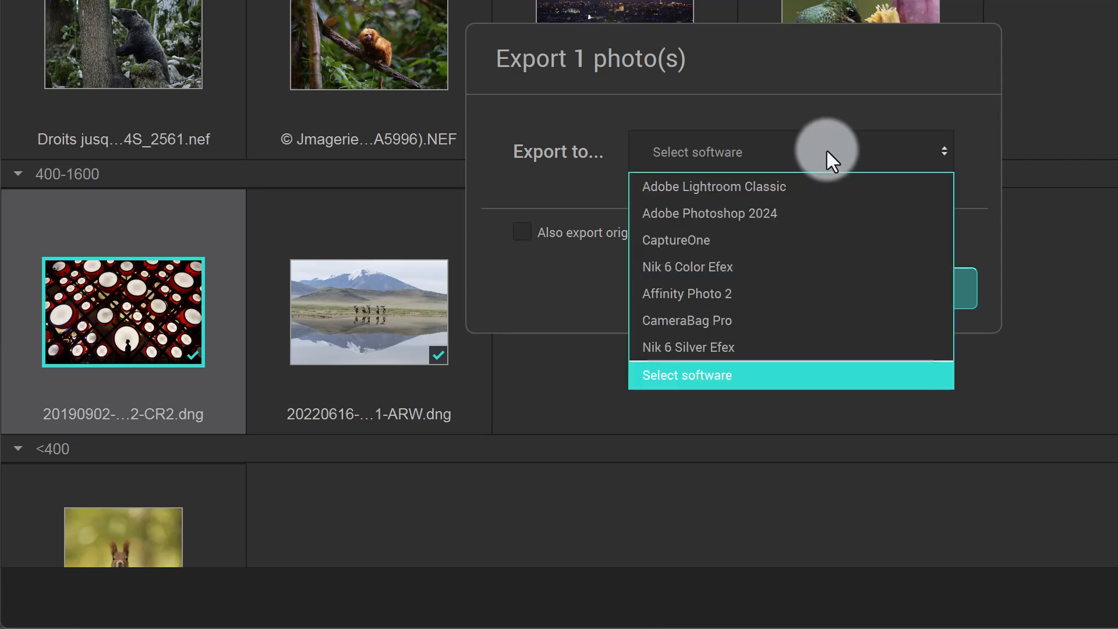
{"action": "left_click", "coordinate": [719, 243]}
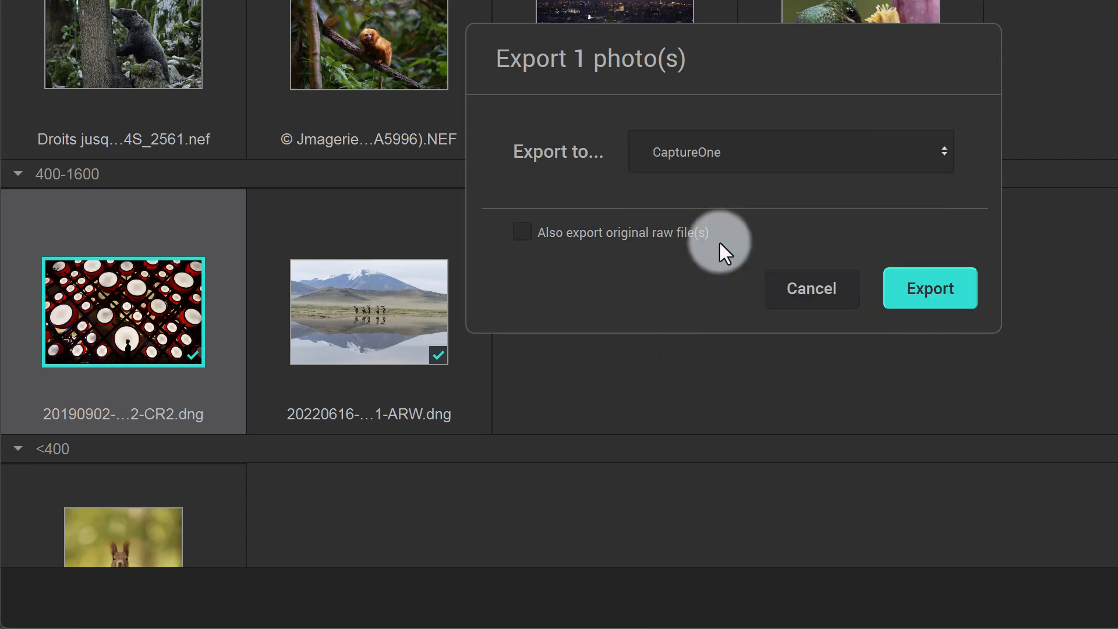
{"action": "left_click", "coordinate": [940, 284]}
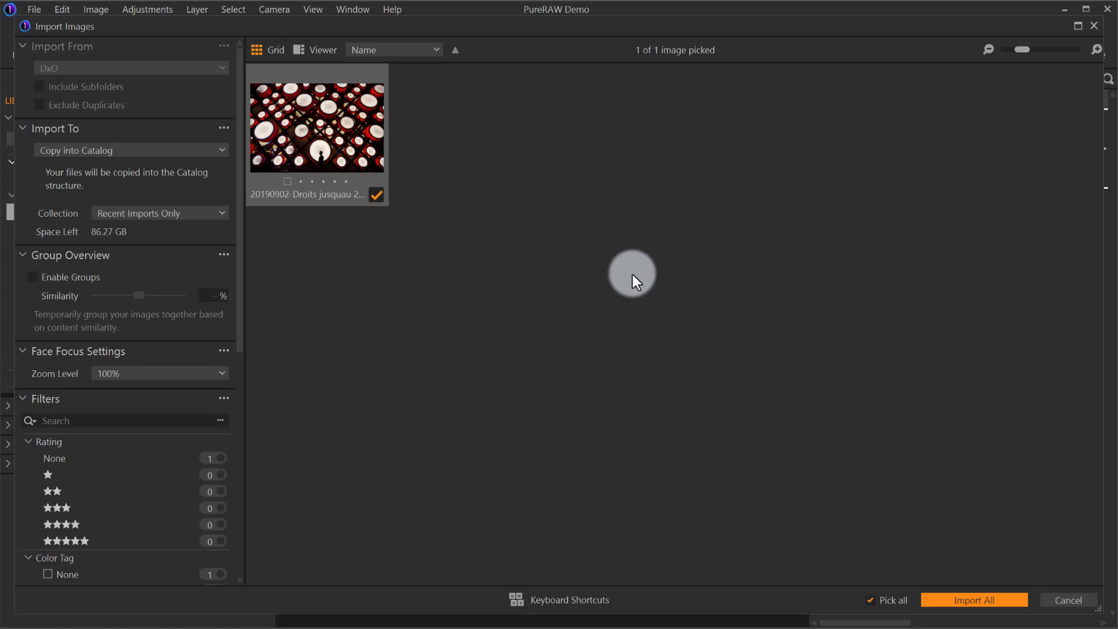
Step: Import the exported drums photo into the Capture One catalog and display it in the viewer
{"action": "left_click", "coordinate": [951, 597]}
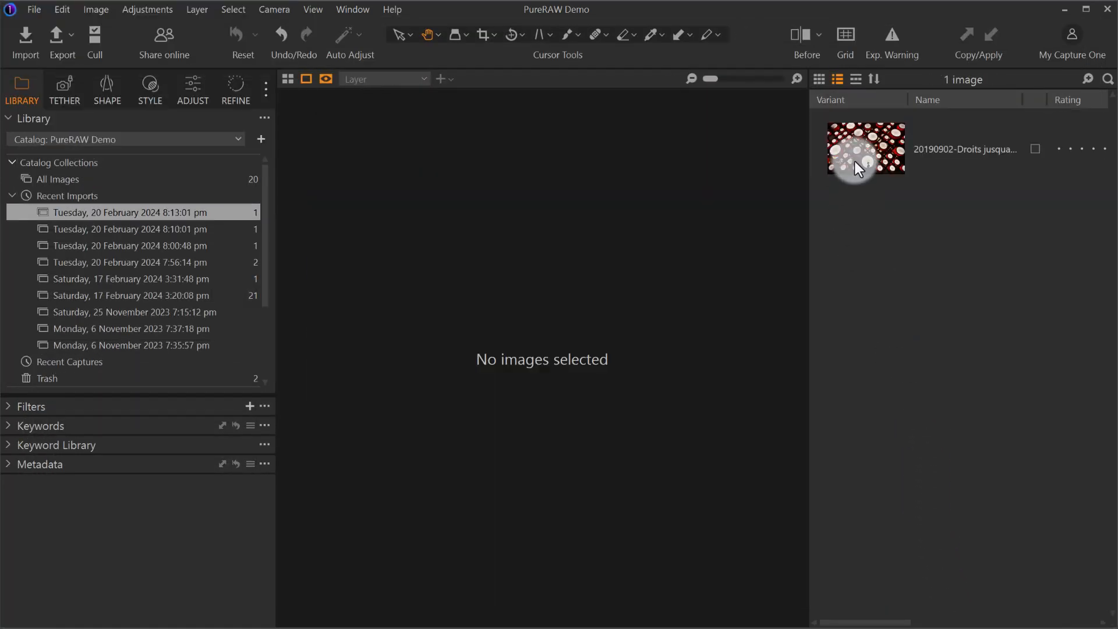
{"action": "left_click", "coordinate": [857, 153]}
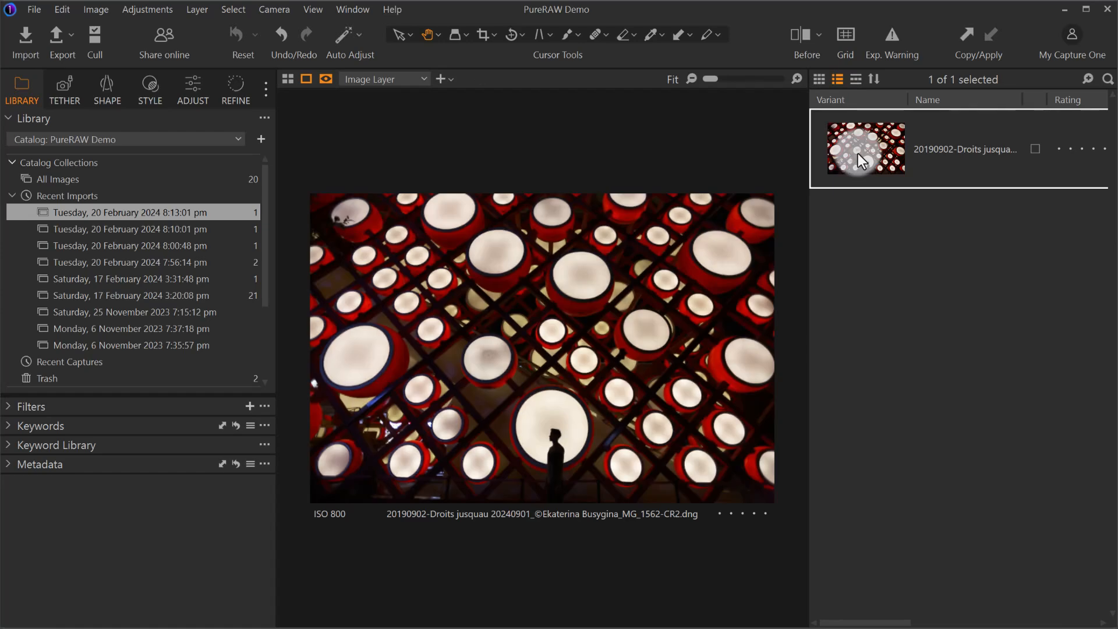